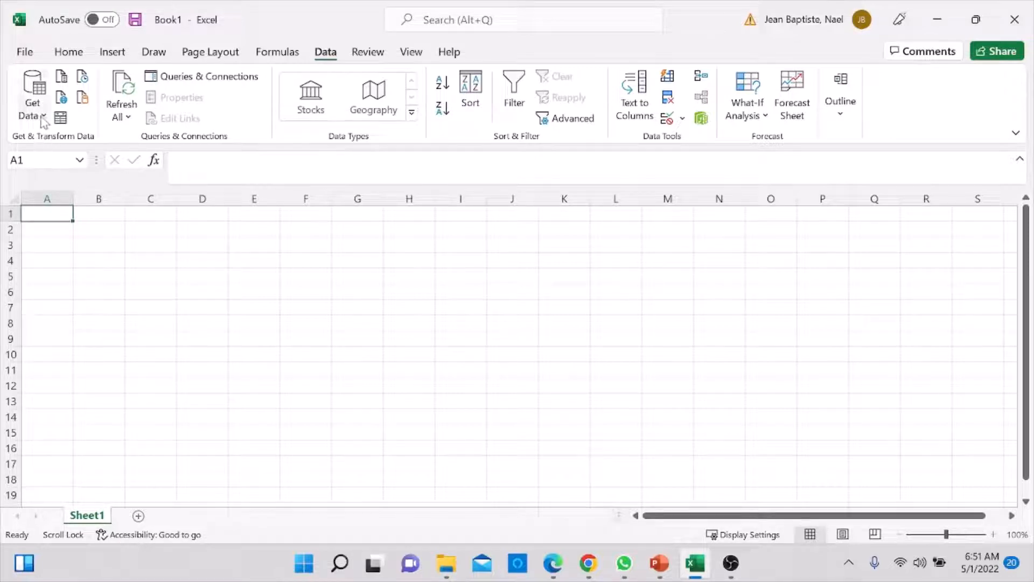
- Import data from the Excel workbook customer A in the inner joint Excel folder
left_click(44, 117)
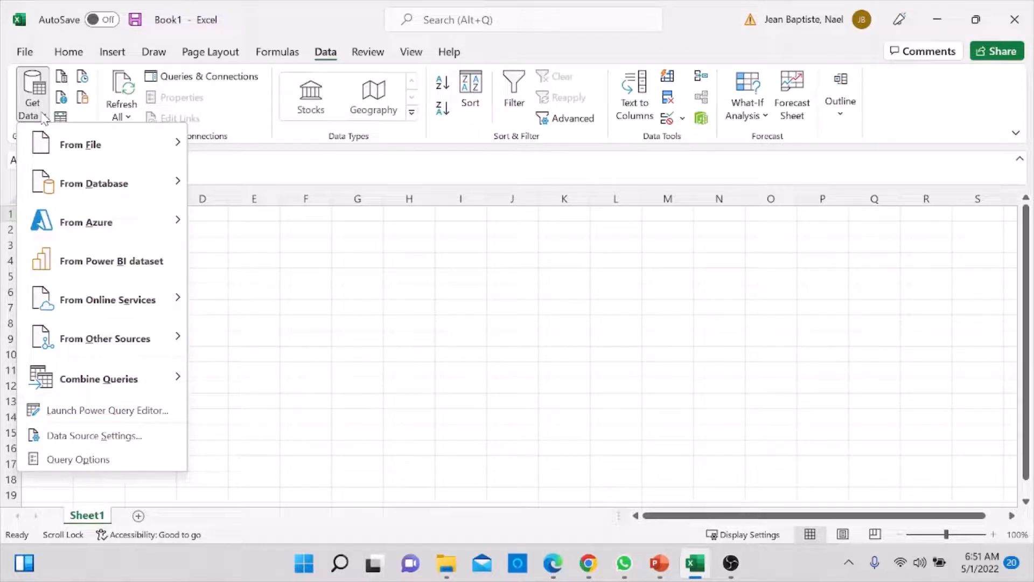
mouse_move(74, 153)
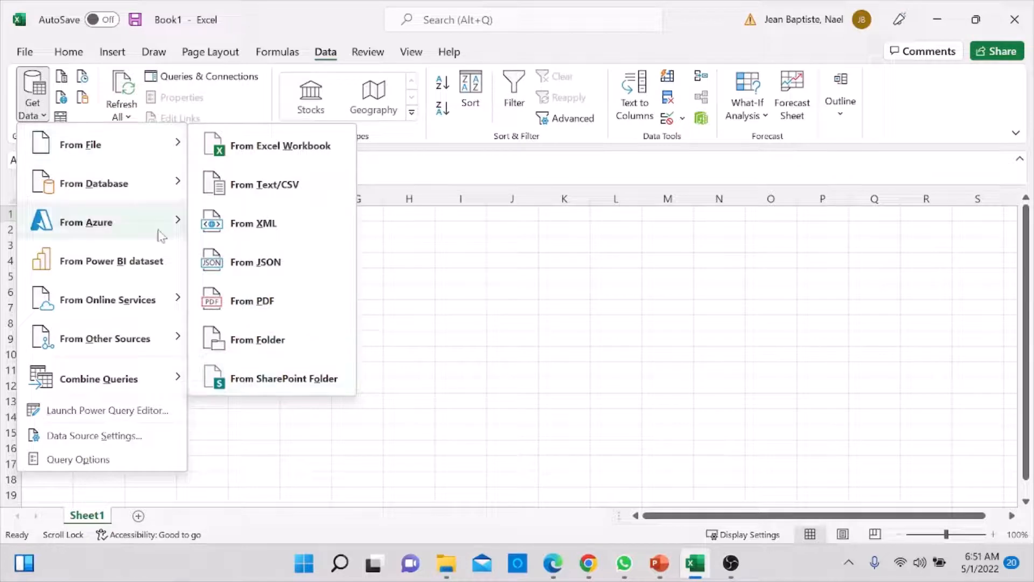
mouse_move(105, 224)
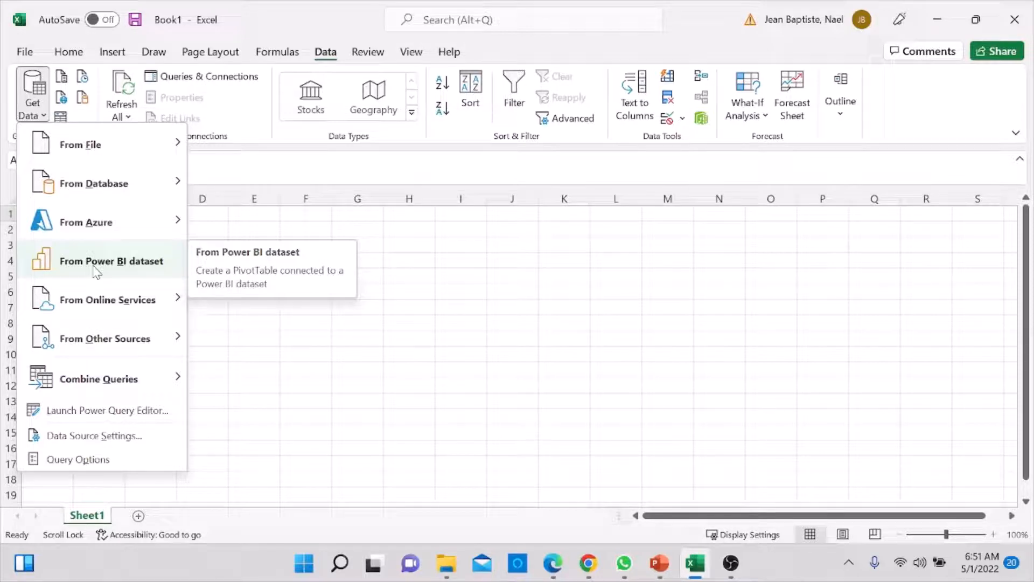
left_click(135, 156)
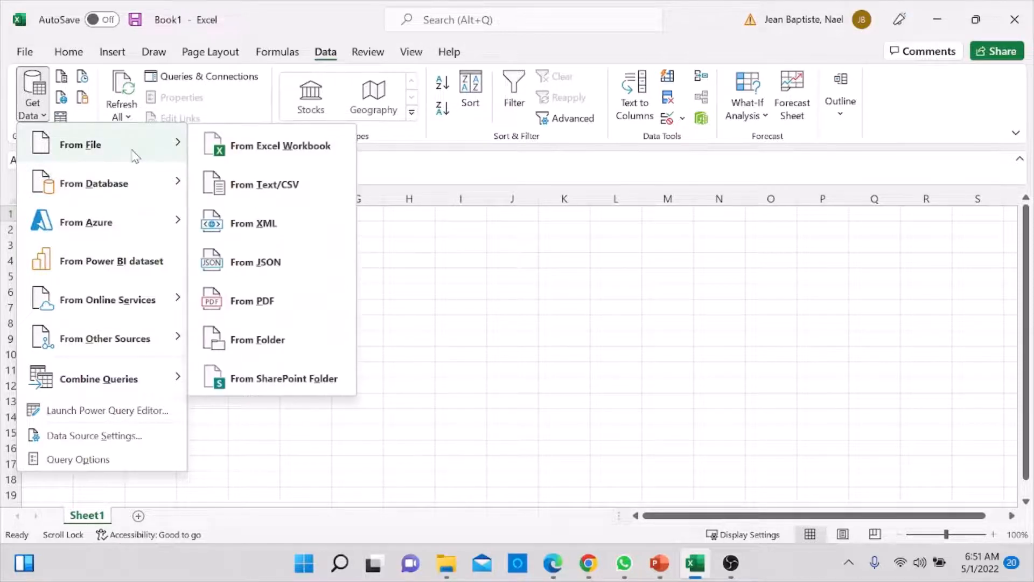
left_click(267, 151)
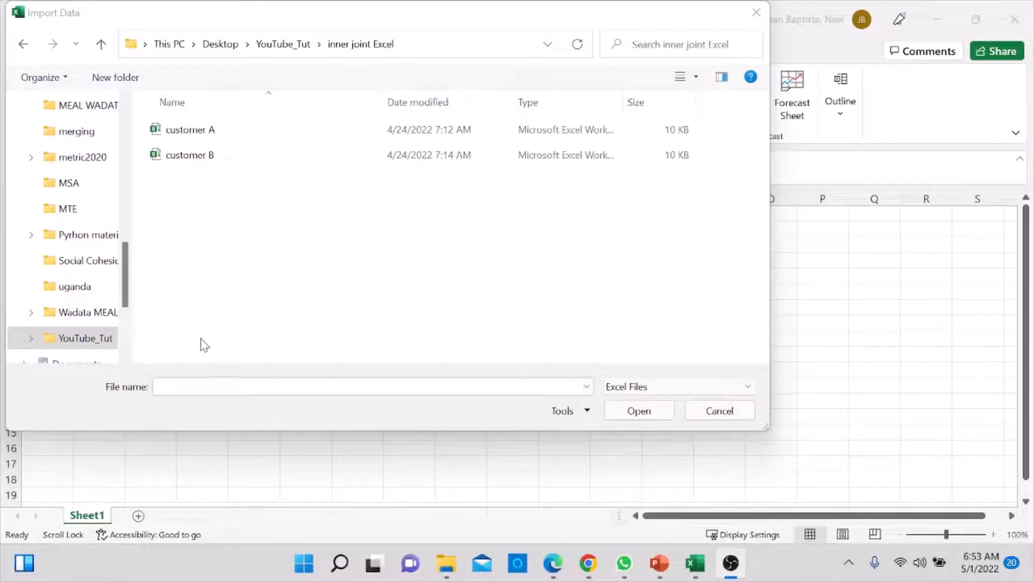
left_click(189, 141)
left_click(639, 410)
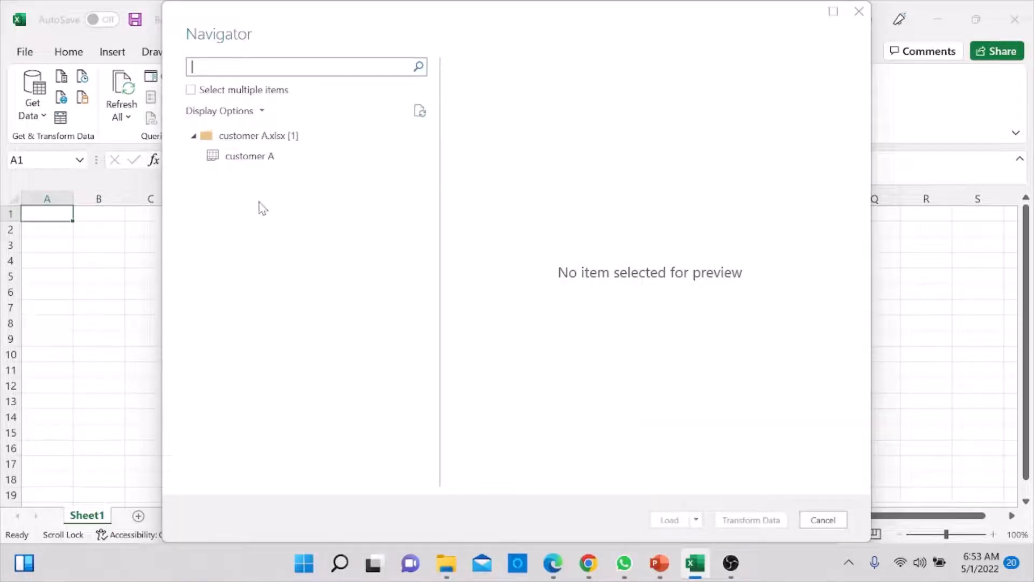
- Open the customer A sheet for transformation in the Power Query Editor and maximize the editor
left_click(237, 164)
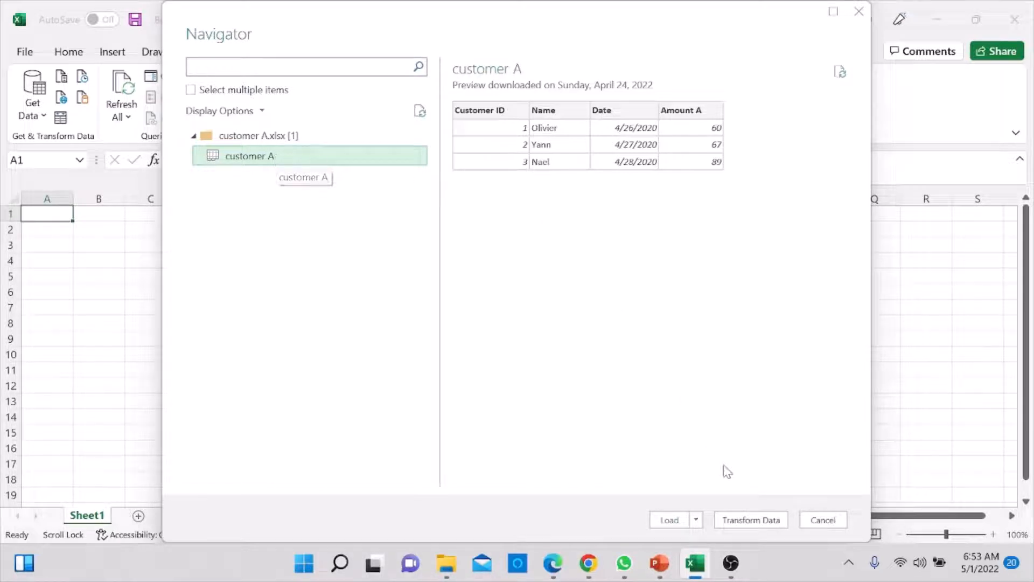
left_click(756, 525)
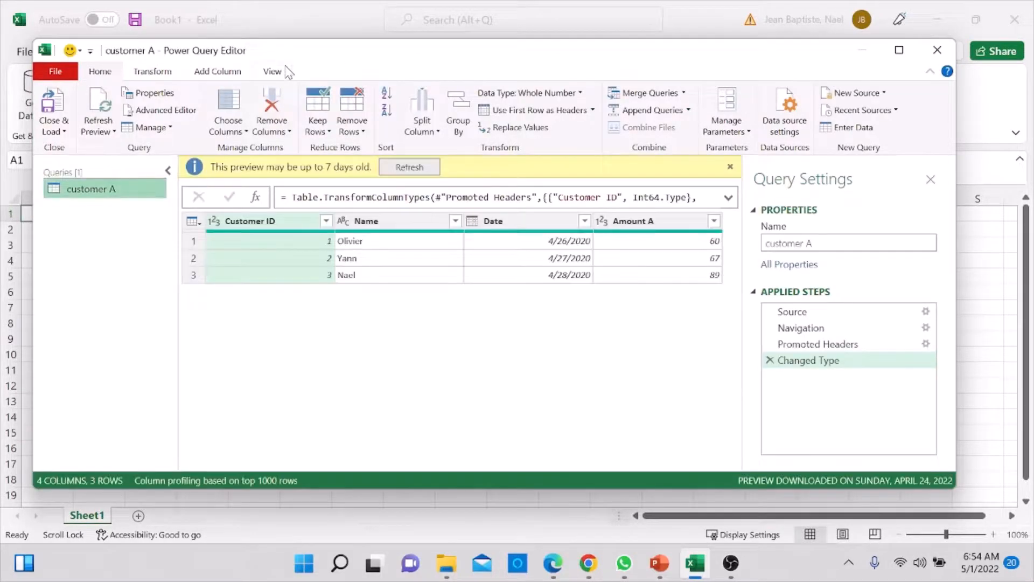
left_click(899, 50)
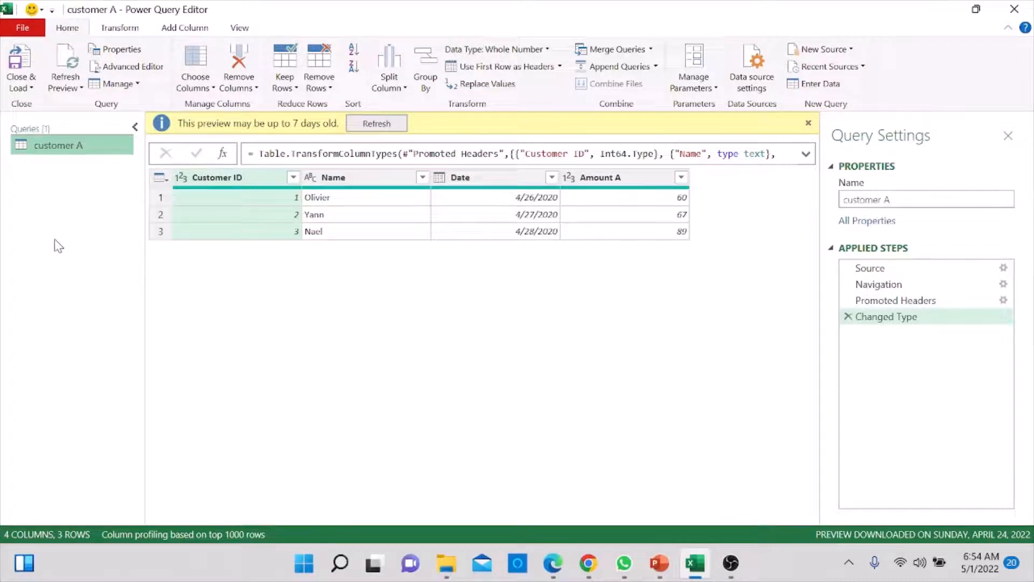
- Add the customer B sheet from the Excel workbook customer B as a second query
left_click(852, 51)
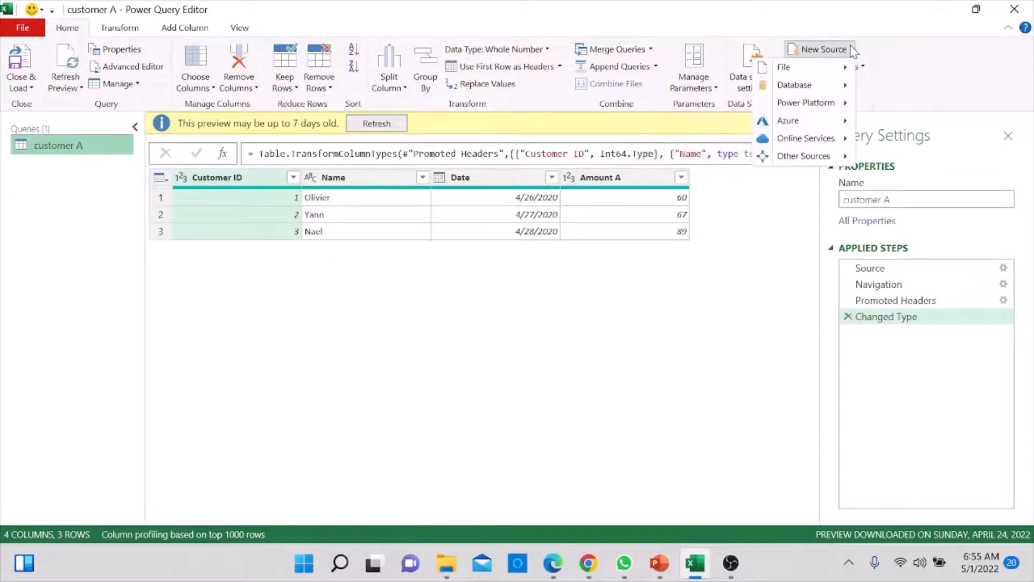
mouse_move(811, 74)
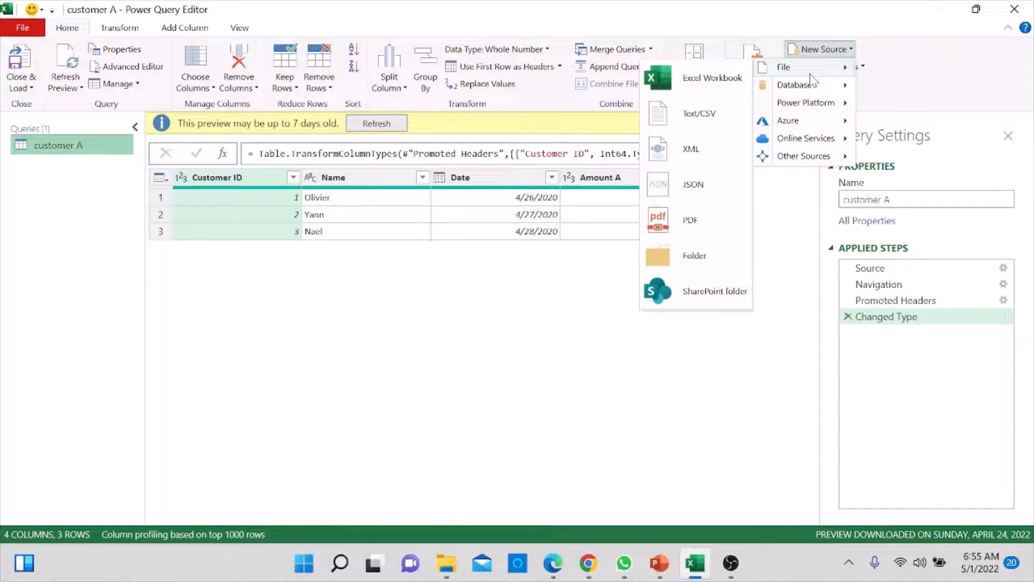
left_click(703, 82)
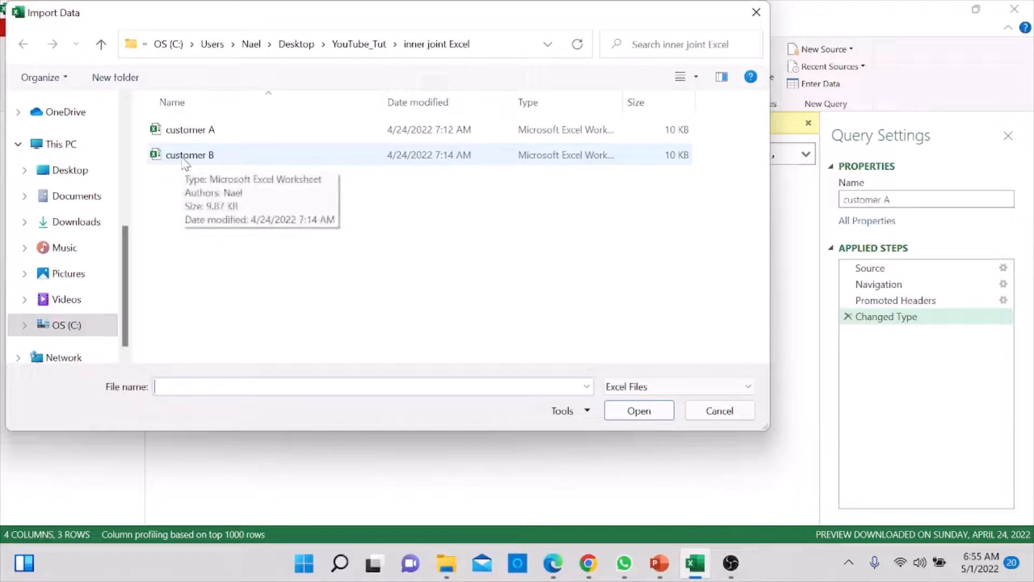
left_click(183, 159)
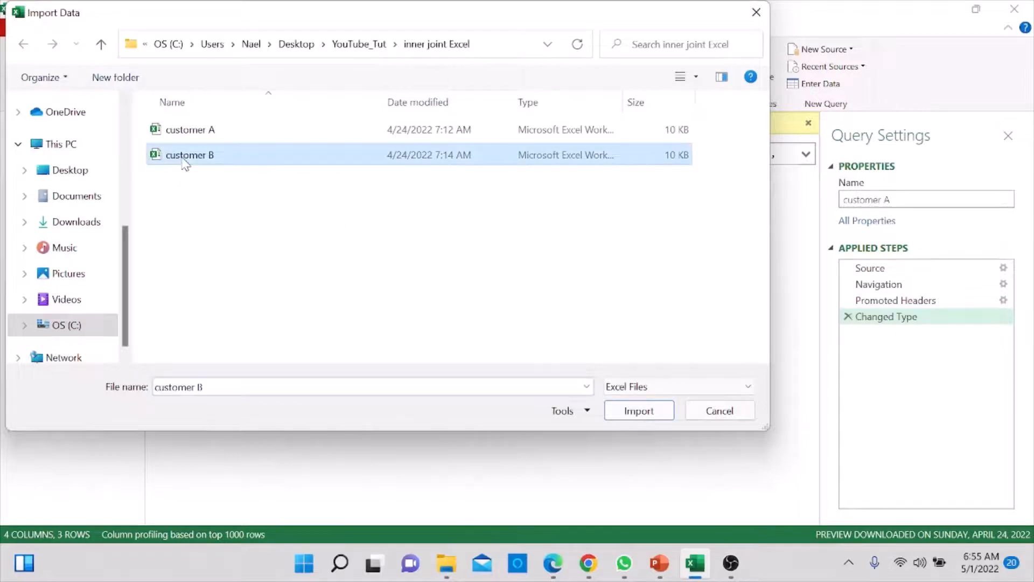
left_click(639, 412)
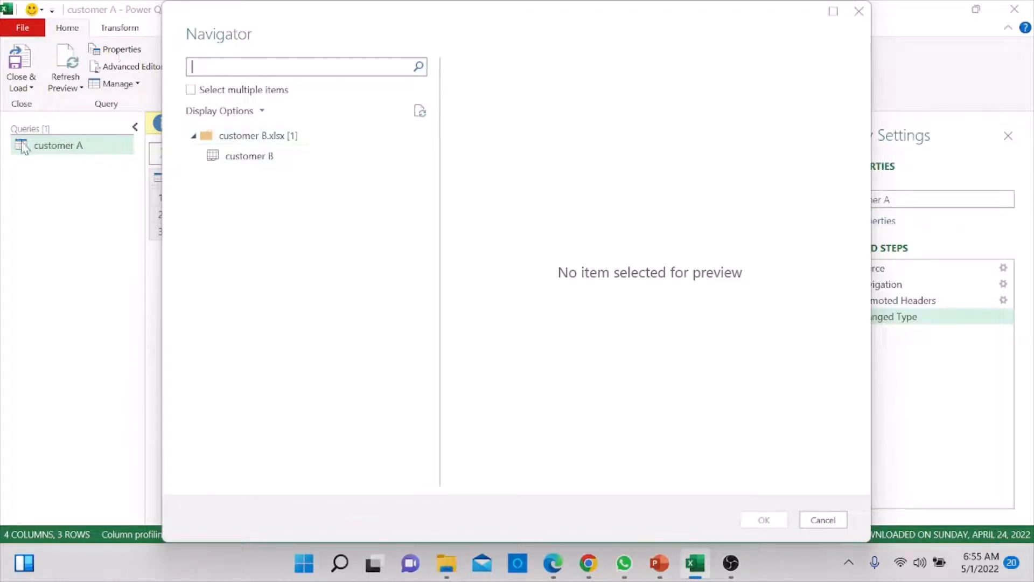
left_click(231, 157)
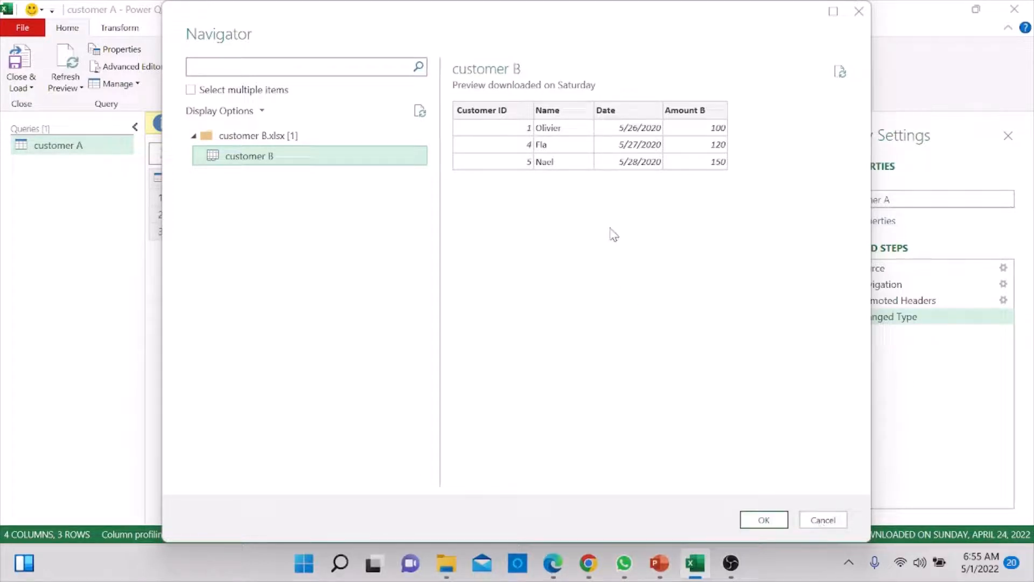
left_click(761, 520)
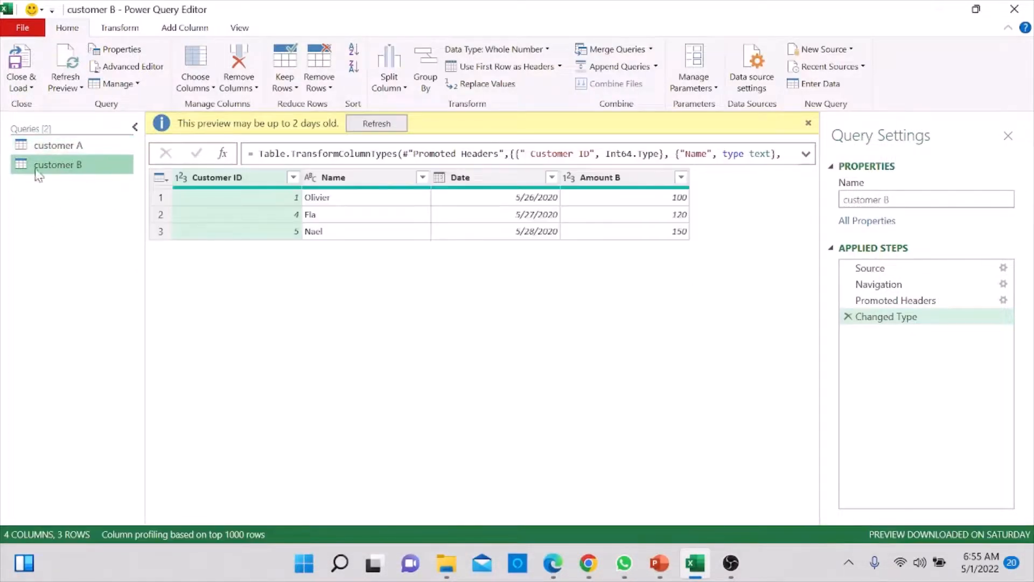
- Start merging queries as new, with customer A as the first table and customer B as the second
left_click(60, 150)
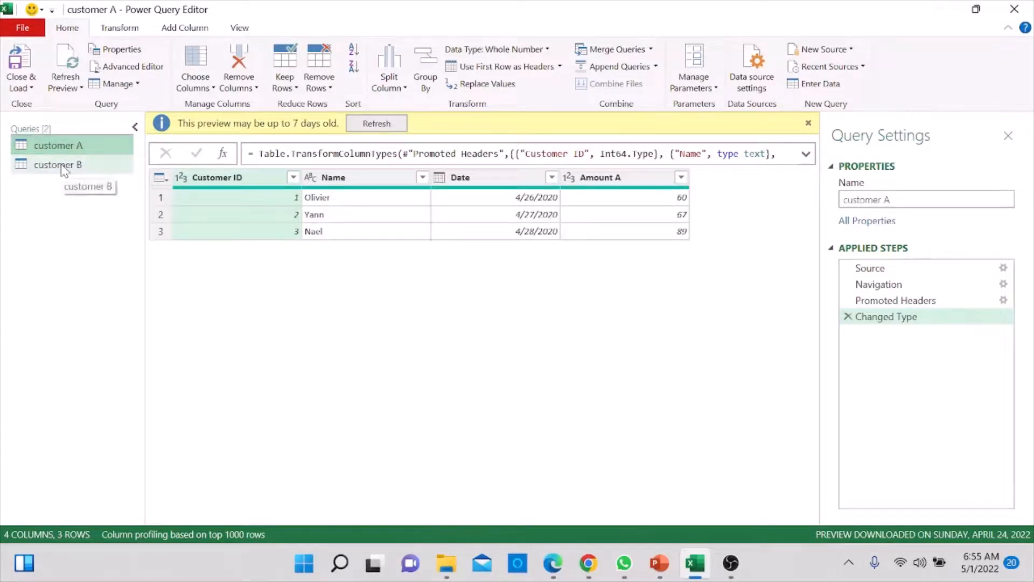
left_click(63, 168)
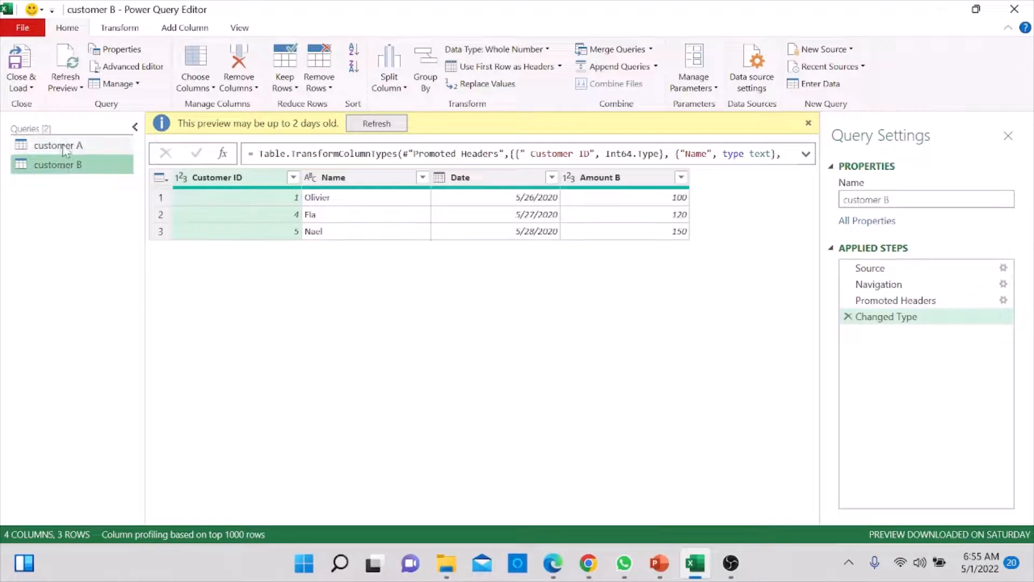
left_click(67, 147)
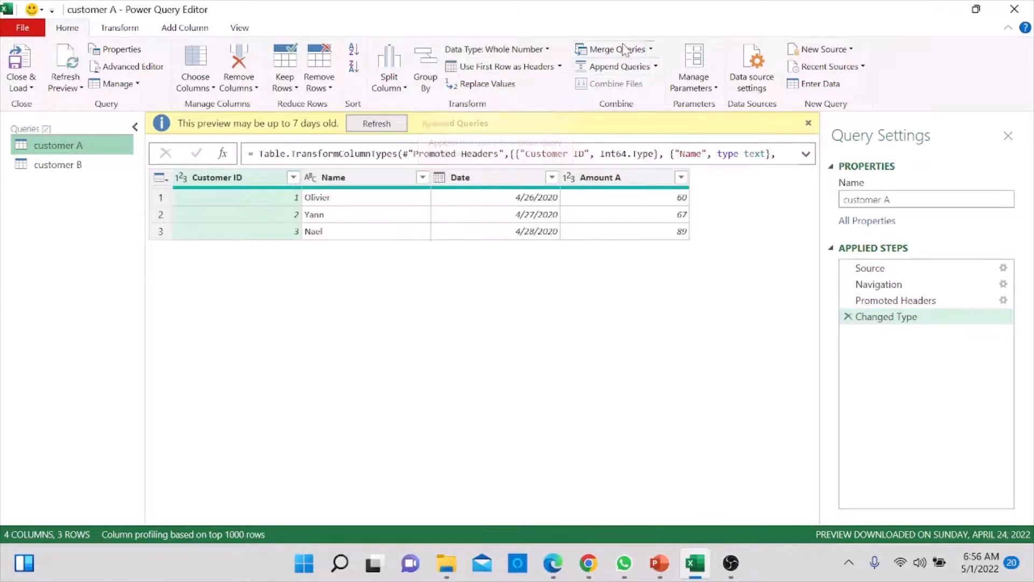
left_click(651, 50)
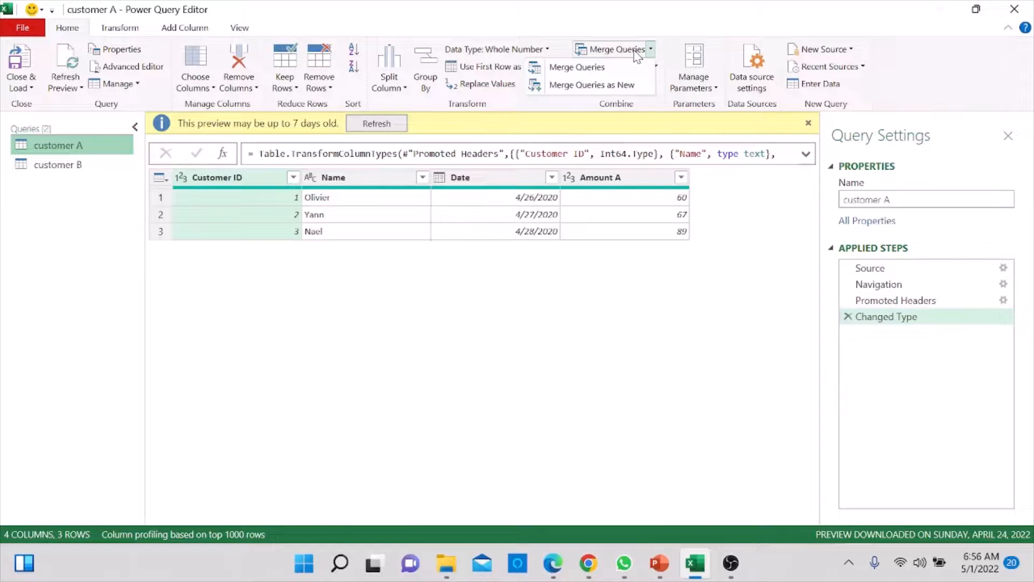
left_click(609, 92)
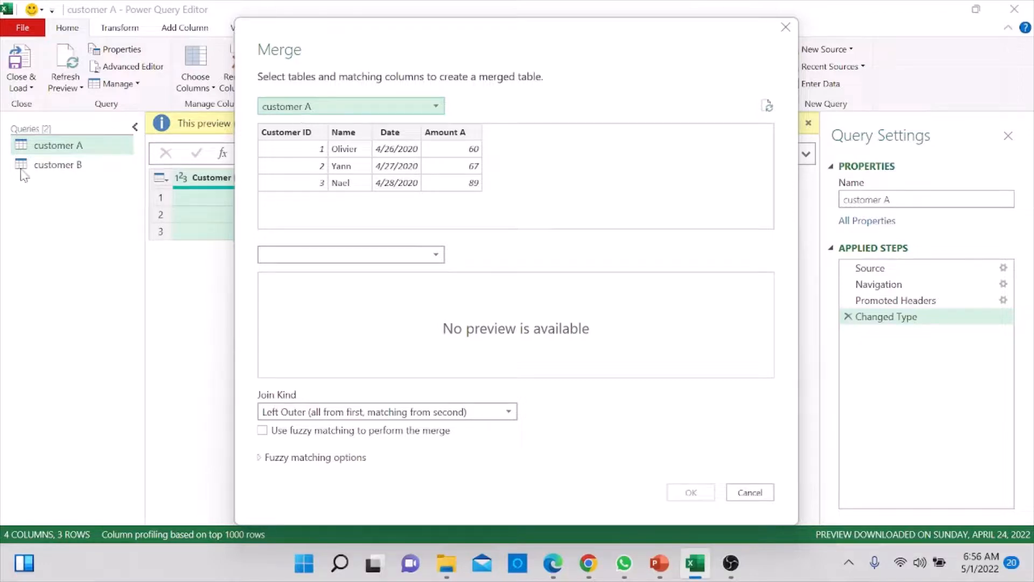
left_click(436, 255)
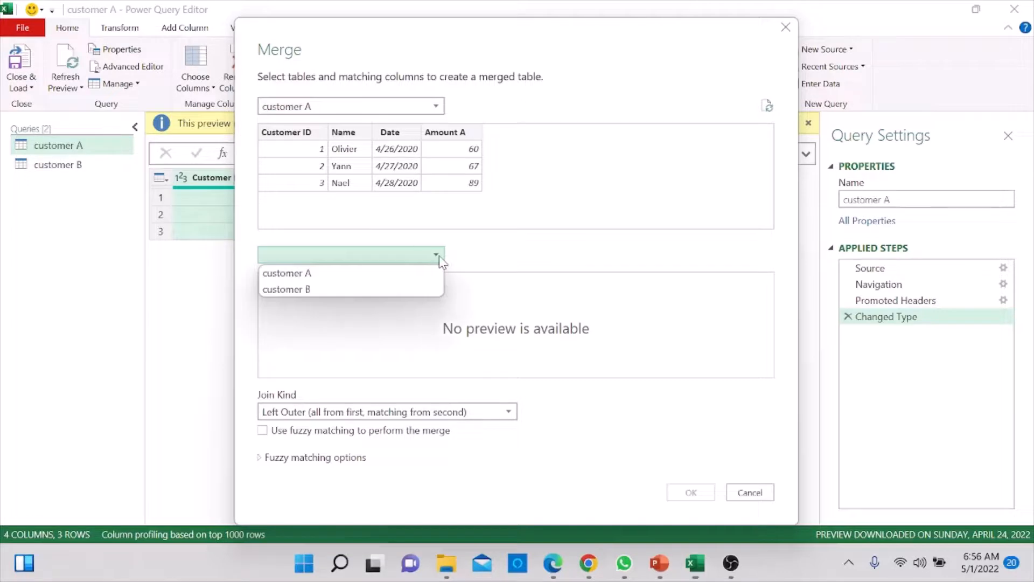
left_click(324, 290)
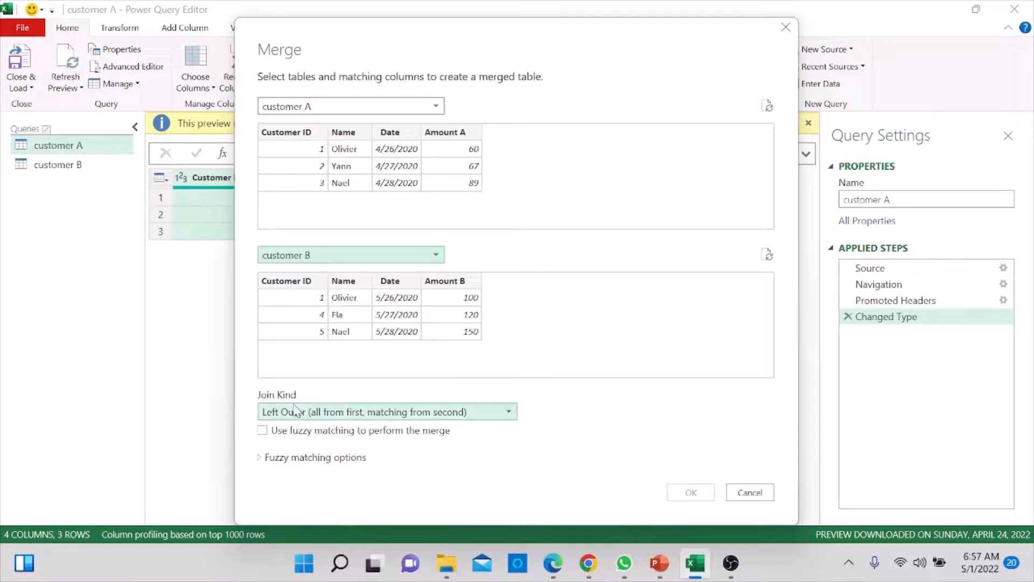
- Create the merged query with an Inner (only matching rows) join on Customer ID in both tables
left_click(508, 412)
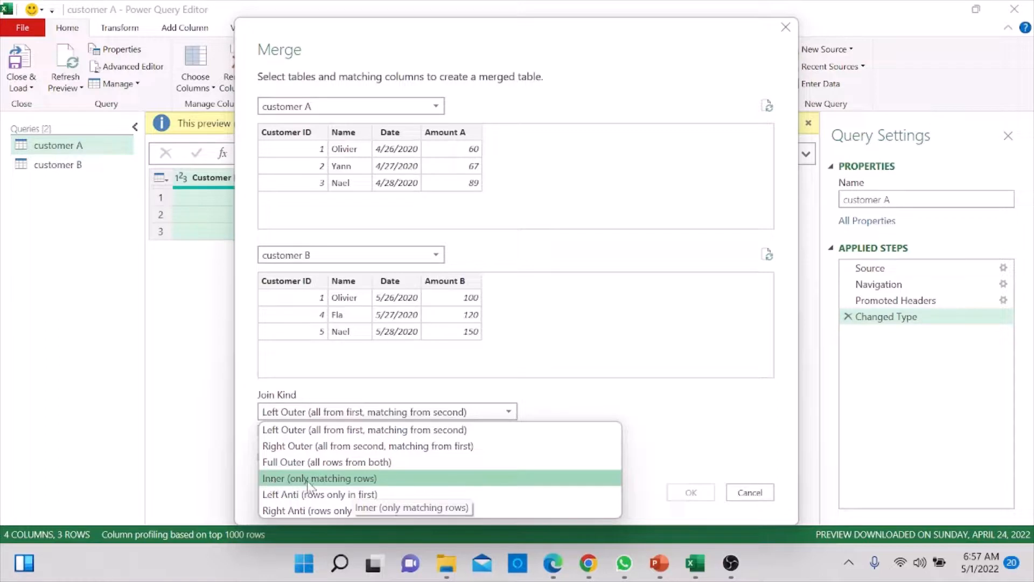
left_click(374, 479)
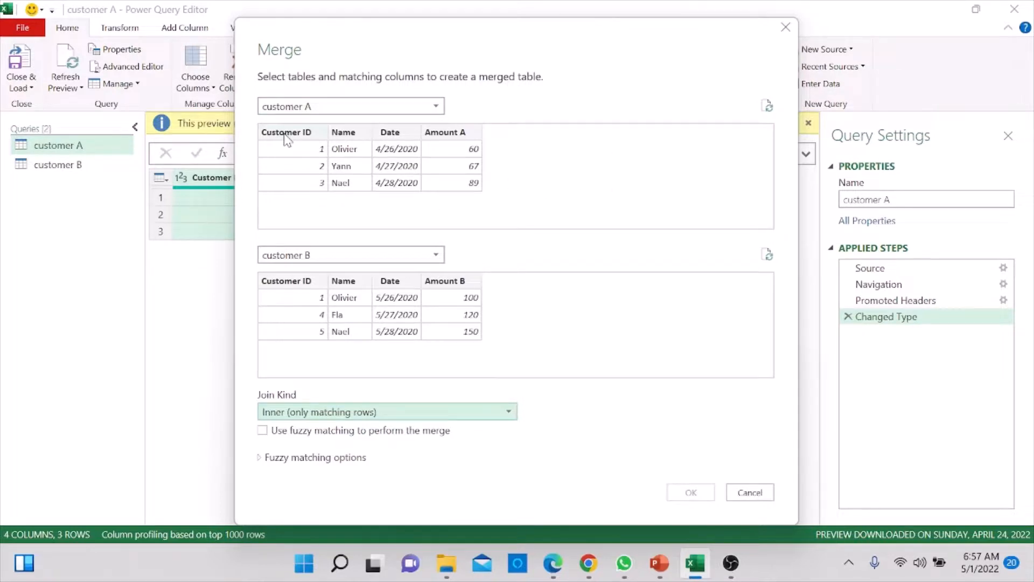
left_click(285, 134)
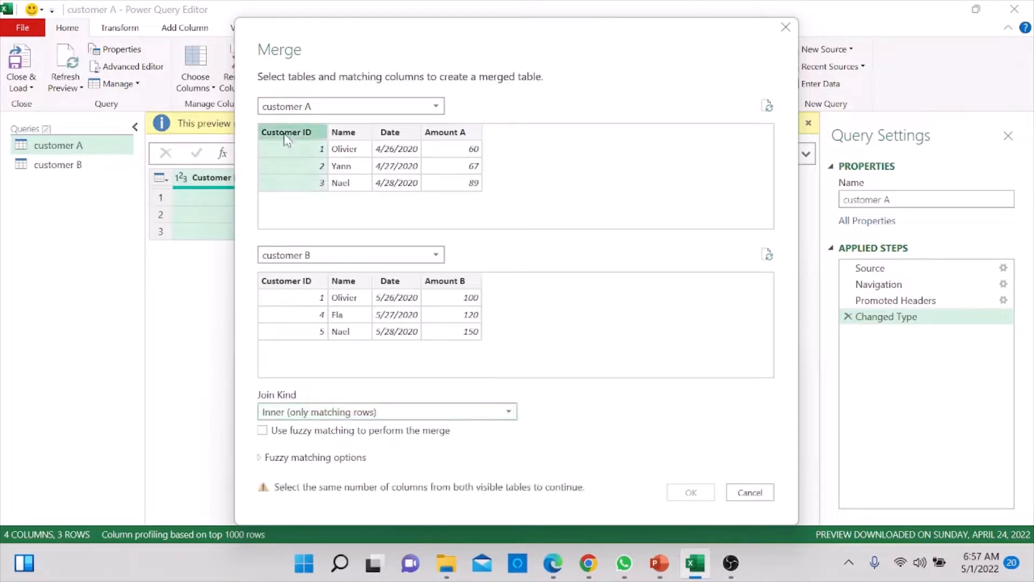
left_click(286, 285)
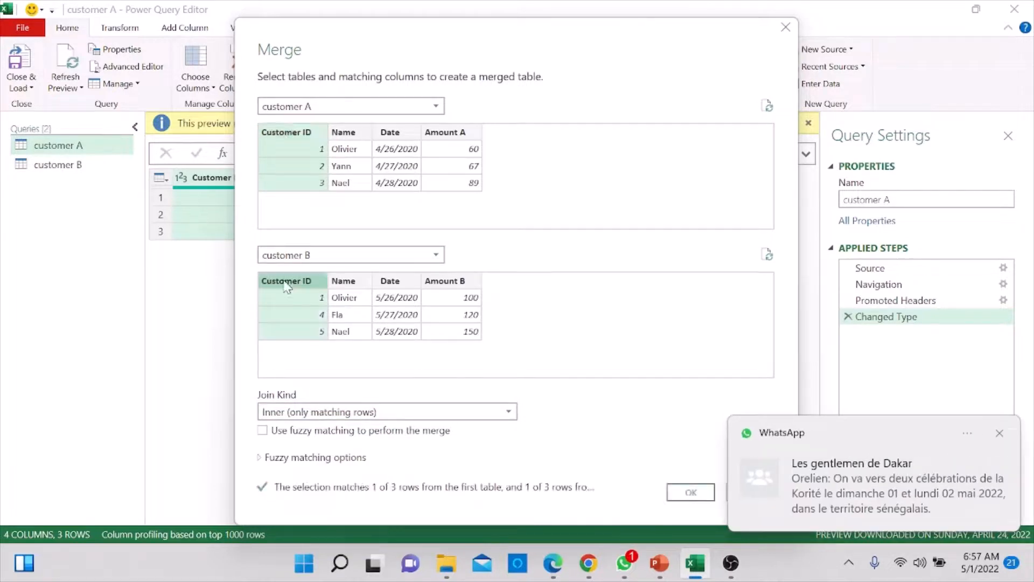
left_click(1004, 435)
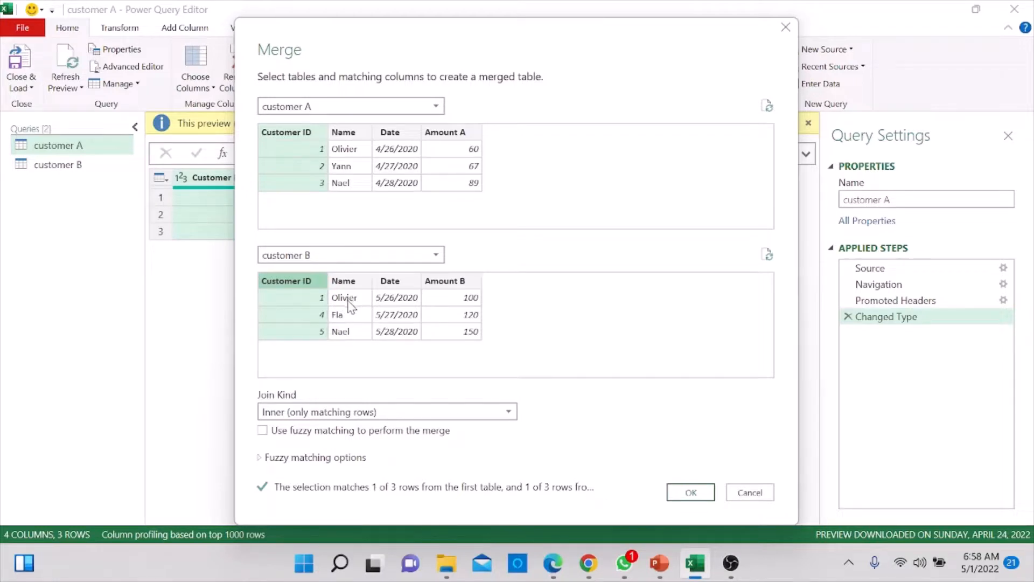
left_click(696, 494)
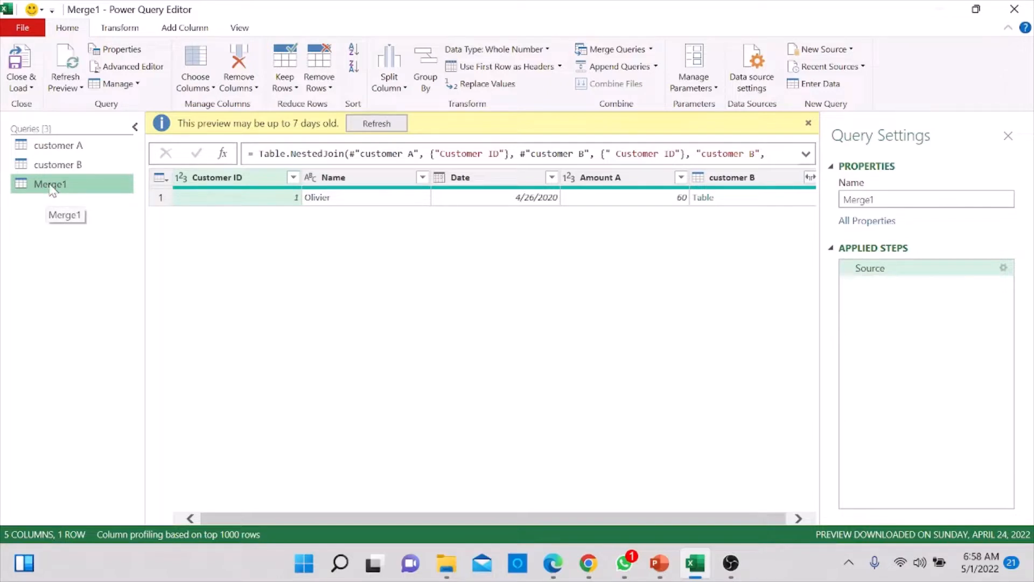
- Rename the merged query as "both table"
left_click(874, 199)
key("BackSpace")
key("BackSpace")
key("BackSpace")
key("BackSpace")
key("BackSpace")
key("BackSpace")
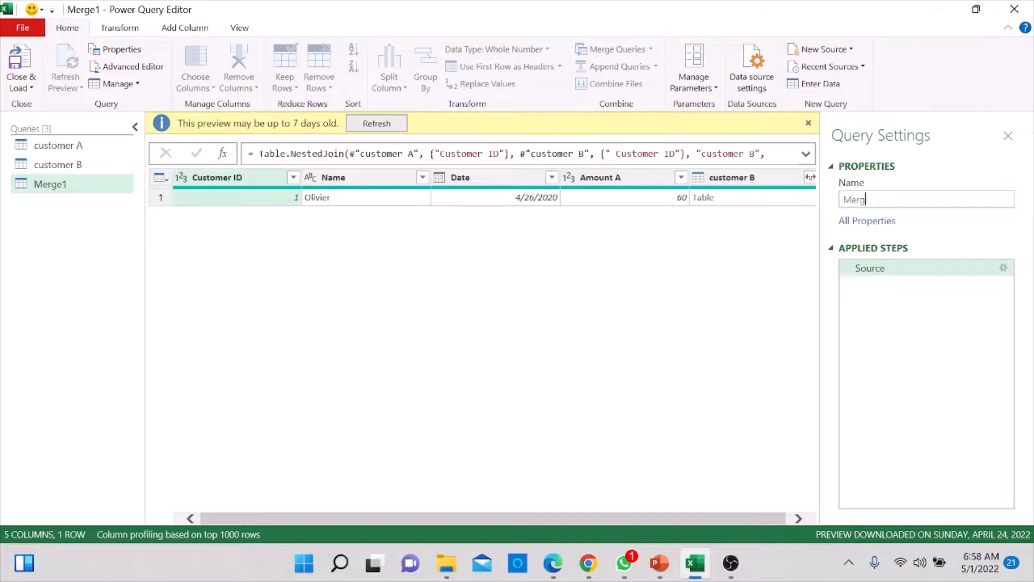
type("both table")
key("Return")
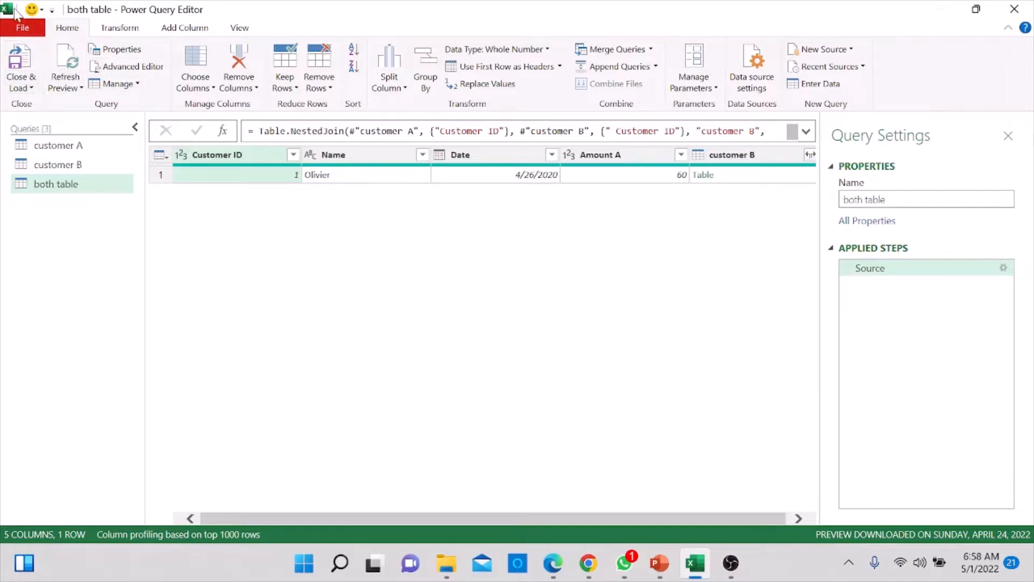
- Close and load all queries into the workbook, and review the customer B and customer A sheets
left_click(32, 88)
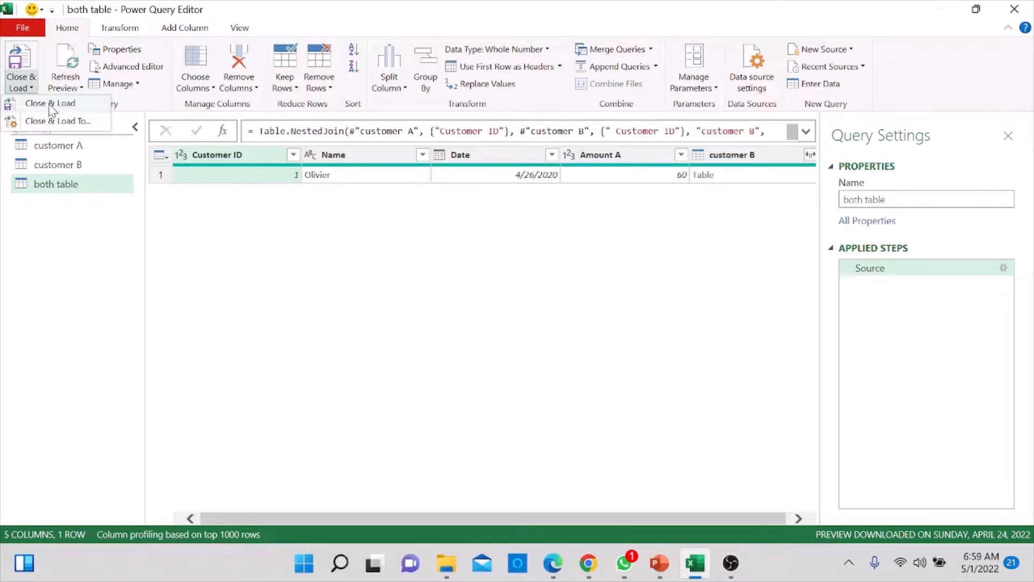
left_click(52, 106)
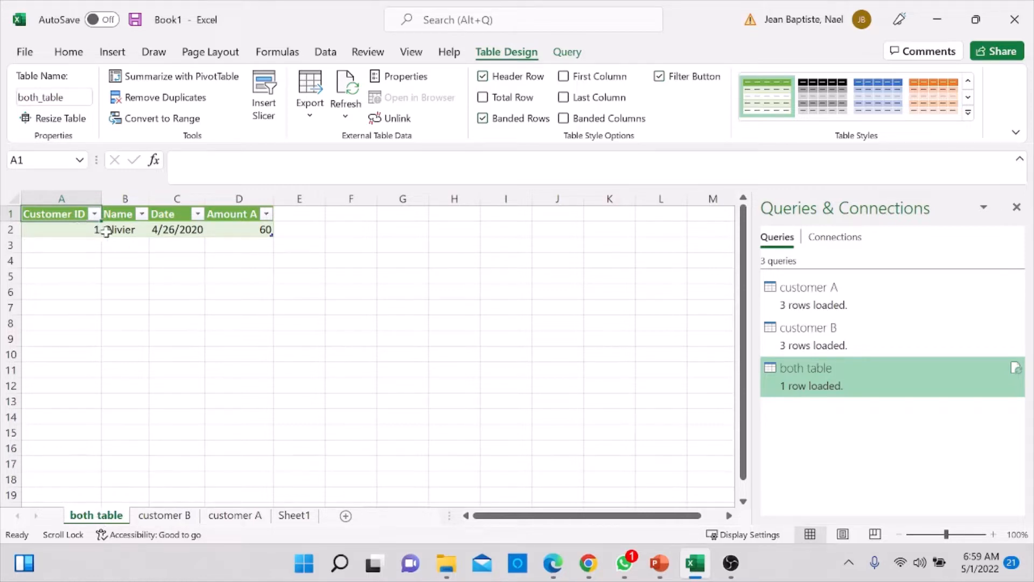
left_click(162, 519)
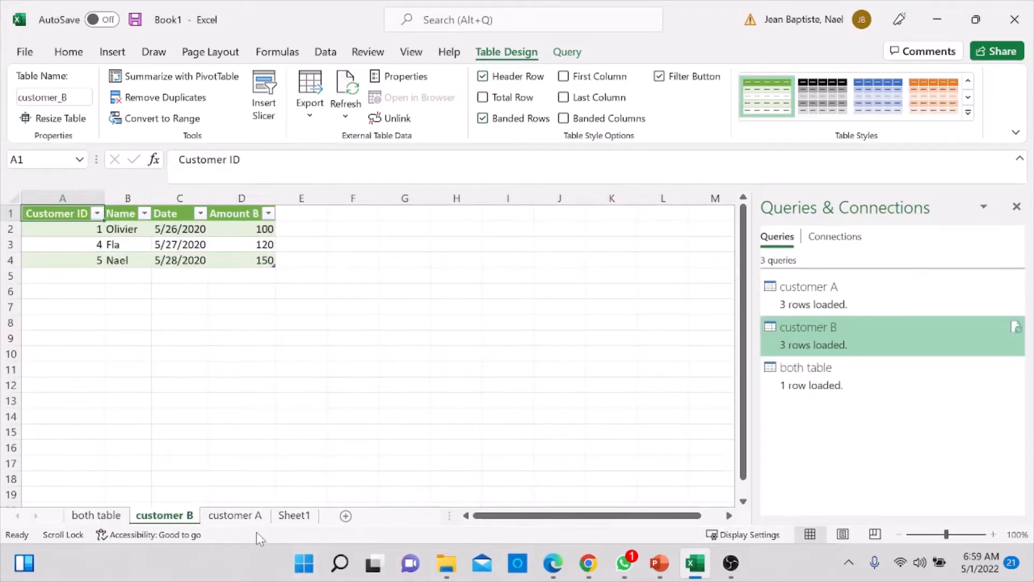
left_click(232, 520)
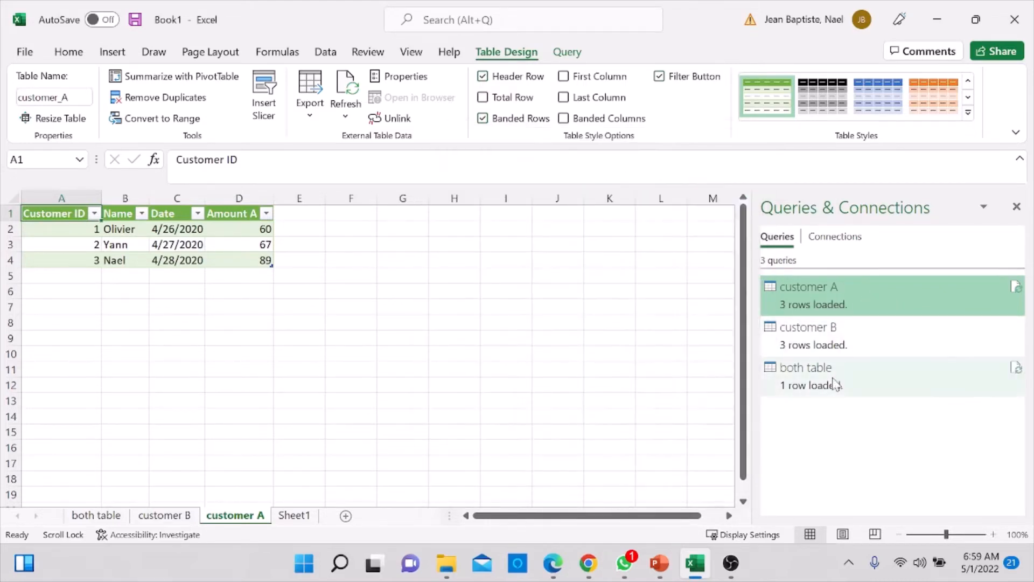
- Save the workbook in the Documents folder on this PC as an Excel Workbook named "tutorial"
mouse_move(849, 300)
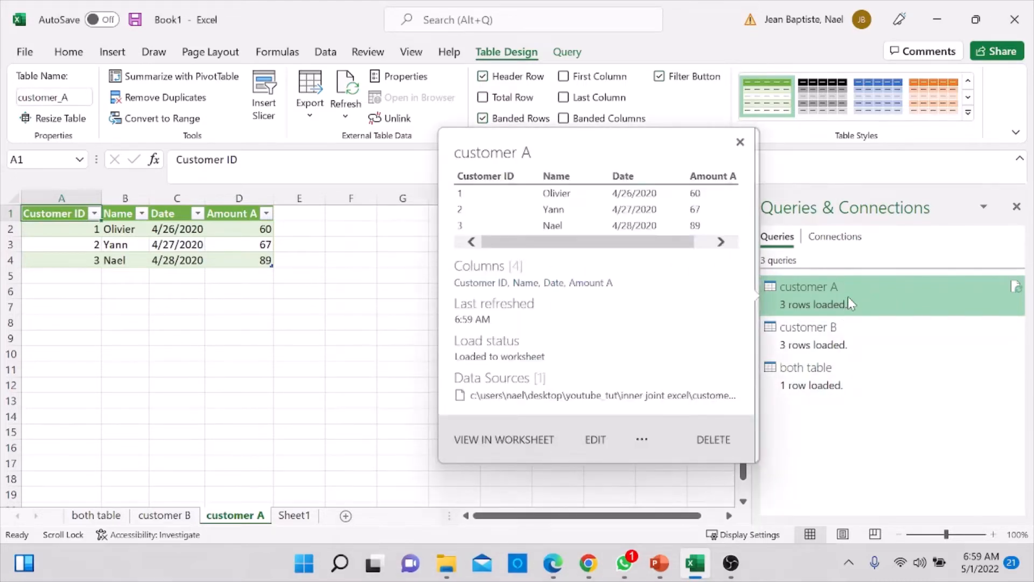
left_click(235, 325)
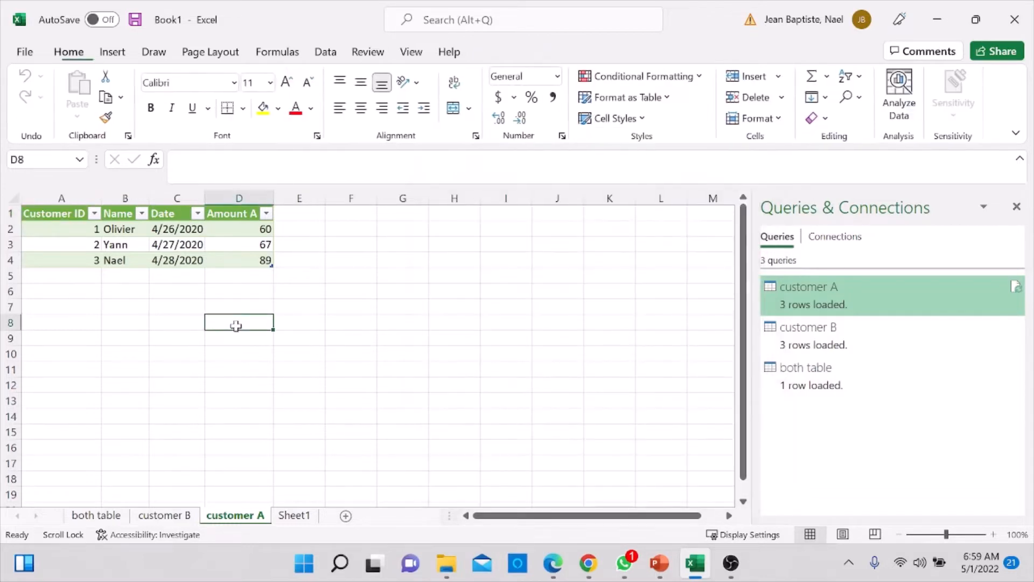
left_click(22, 52)
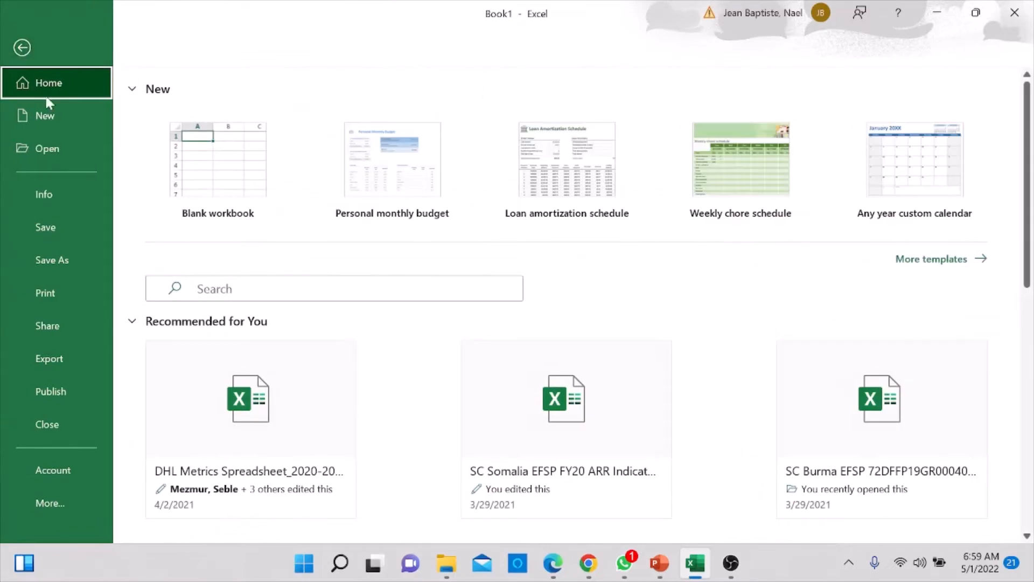
left_click(59, 264)
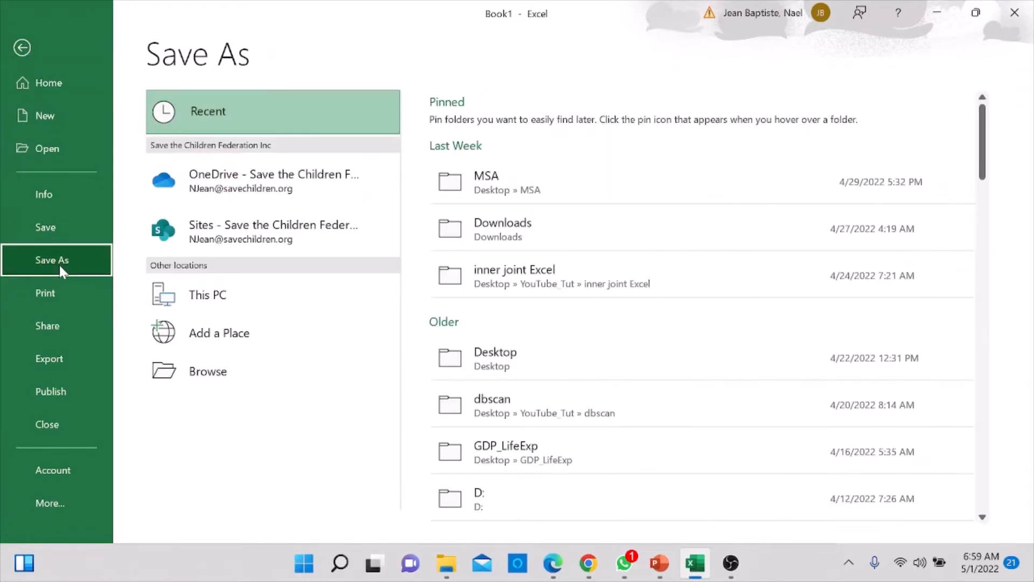
double_click(217, 300)
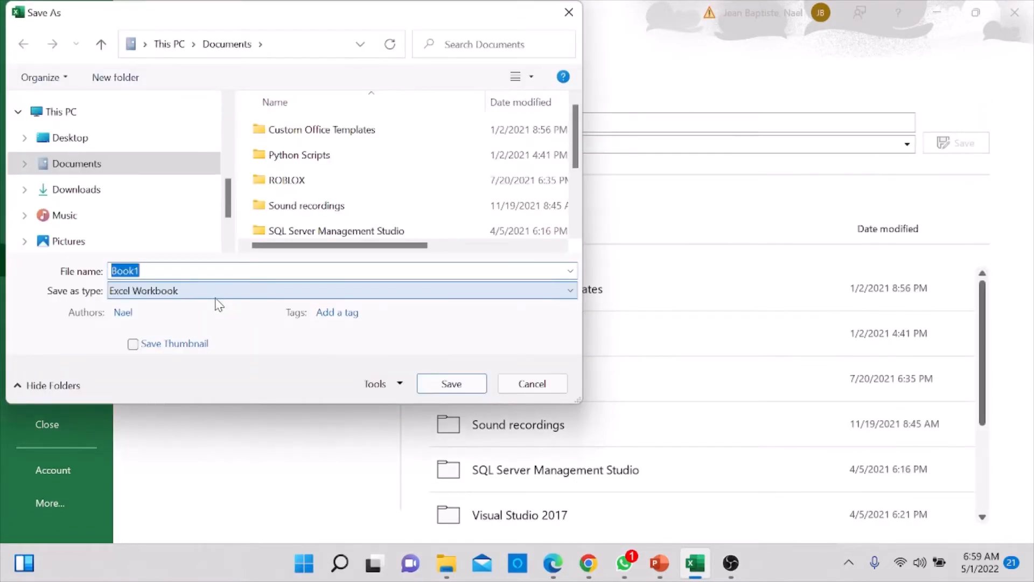
type("tur-t")
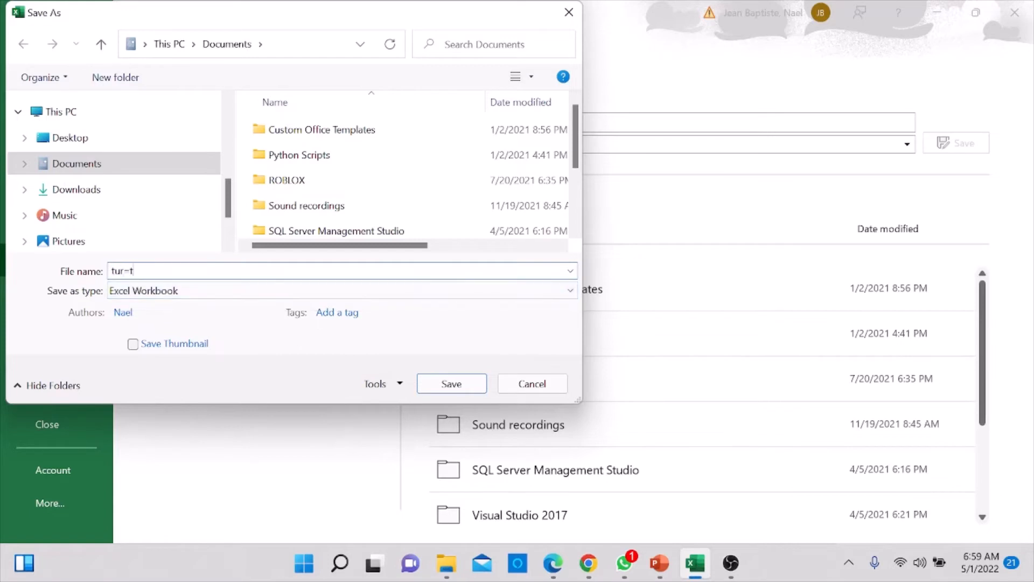
key("BackSpace")
key("BackSpace")
type("torial")
left_click(434, 384)
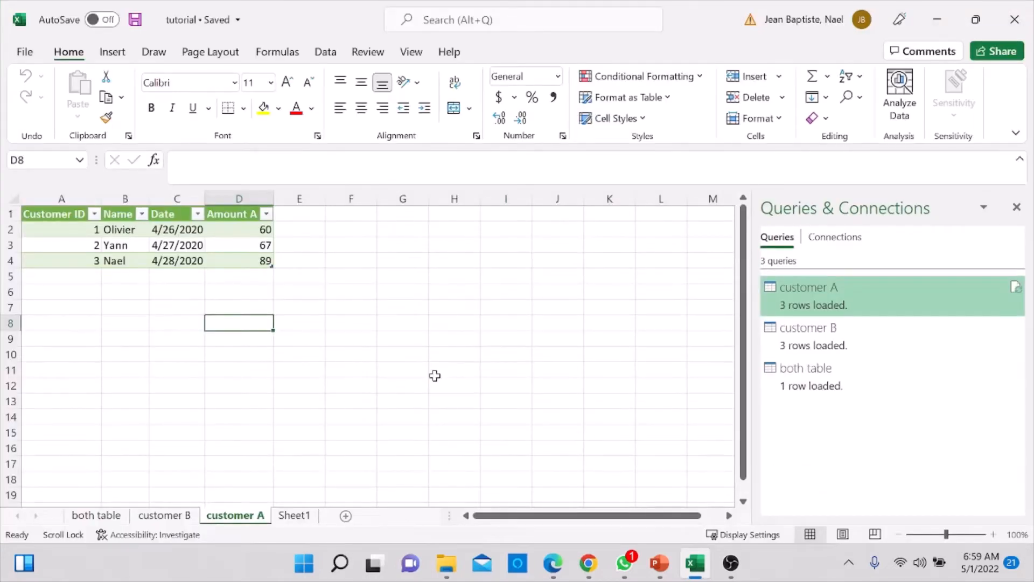